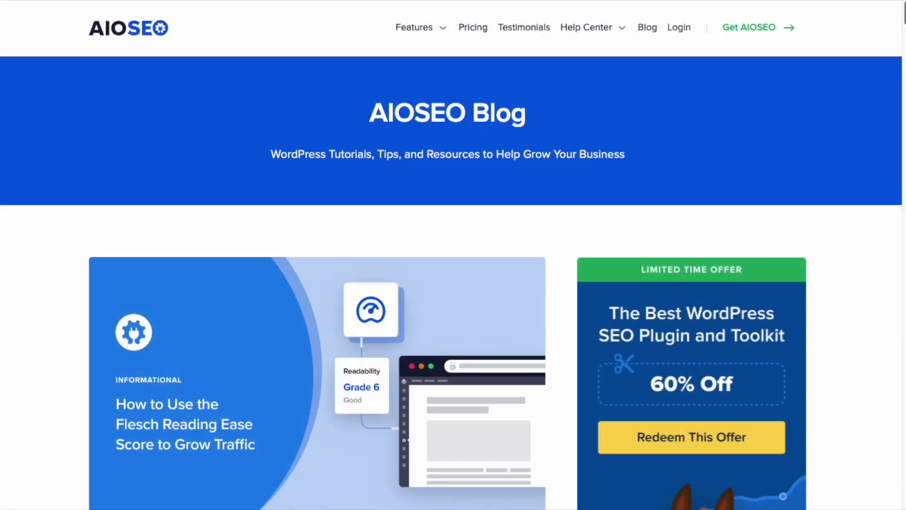
Skim the AIOSEO blog article on using the Flesch Reading Ease score, including its introduction and table of contents
drag(902, 15, 902, 38)
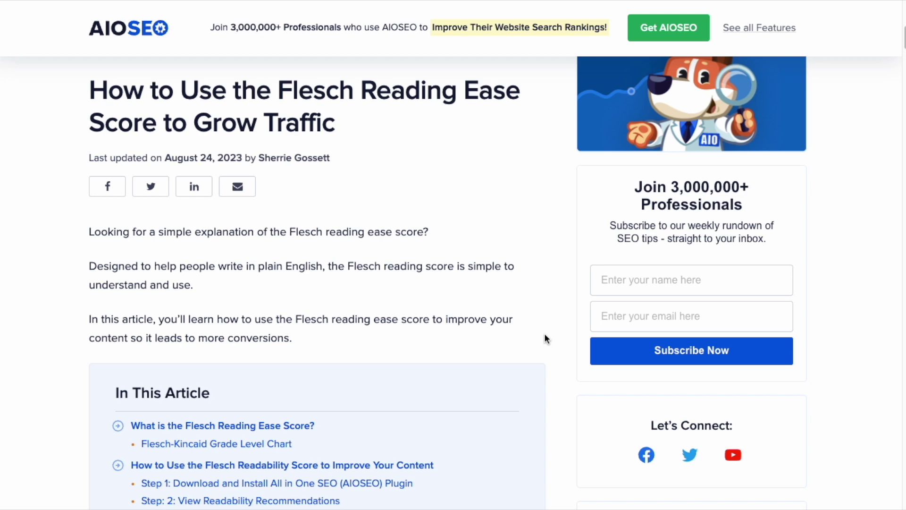
scroll(546, 338, down, 8)
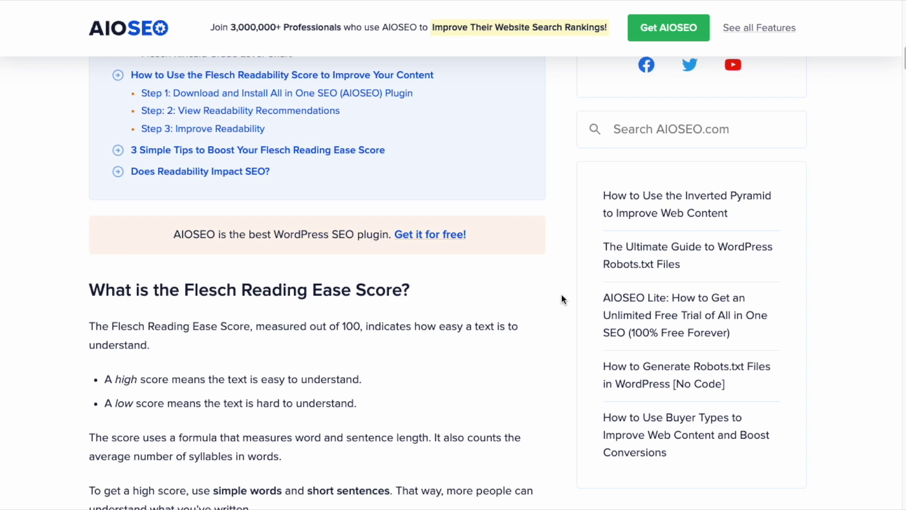
scroll(562, 295, up, 9)
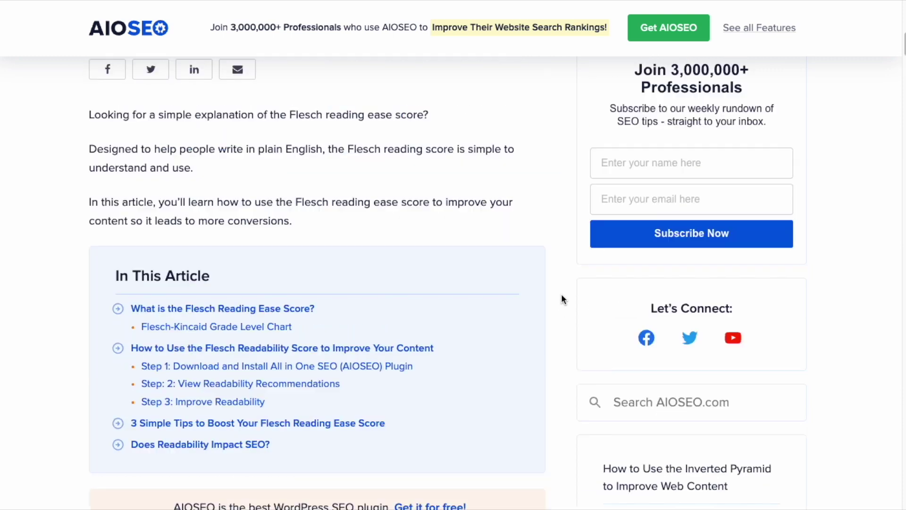
scroll(562, 299, up, 1)
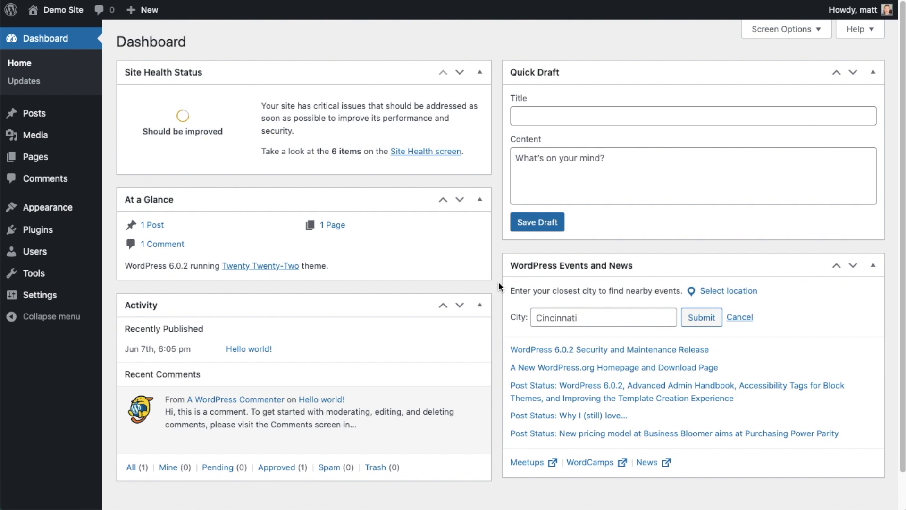
Open the page for adding WordPress plugins, and download AIOSEO Pro from the AIOSEO account's downloads
click(40, 230)
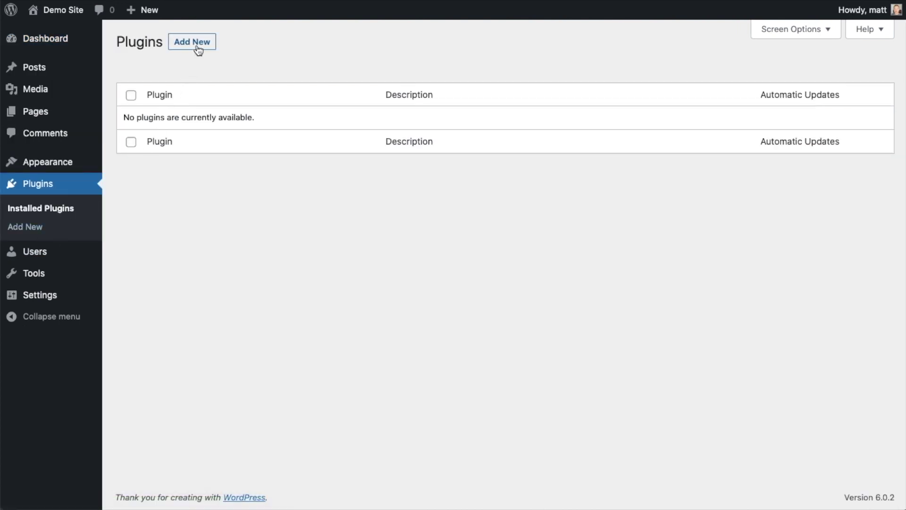
click(198, 49)
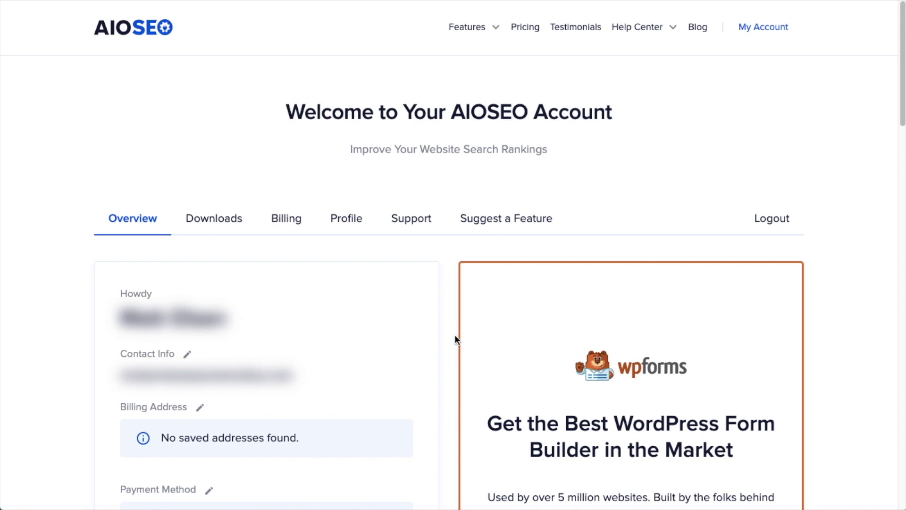
click(228, 223)
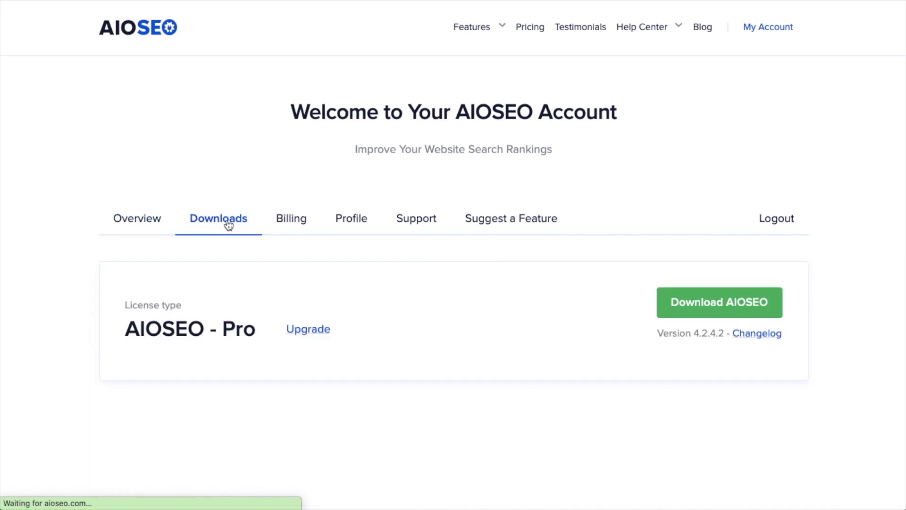
click(689, 303)
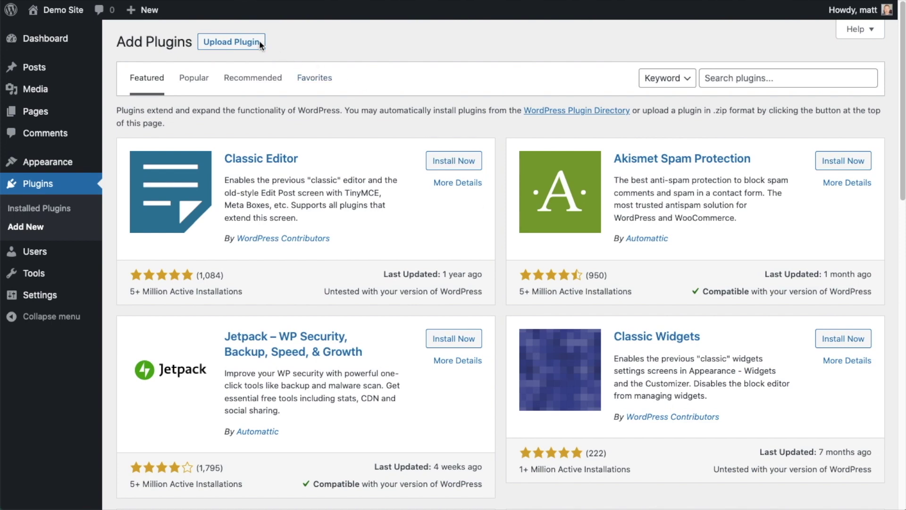
Upload aioseo-pro-v4.2.4.2.zip from the Downloads folder as a plugin, install it and activate it
click(242, 42)
click(405, 160)
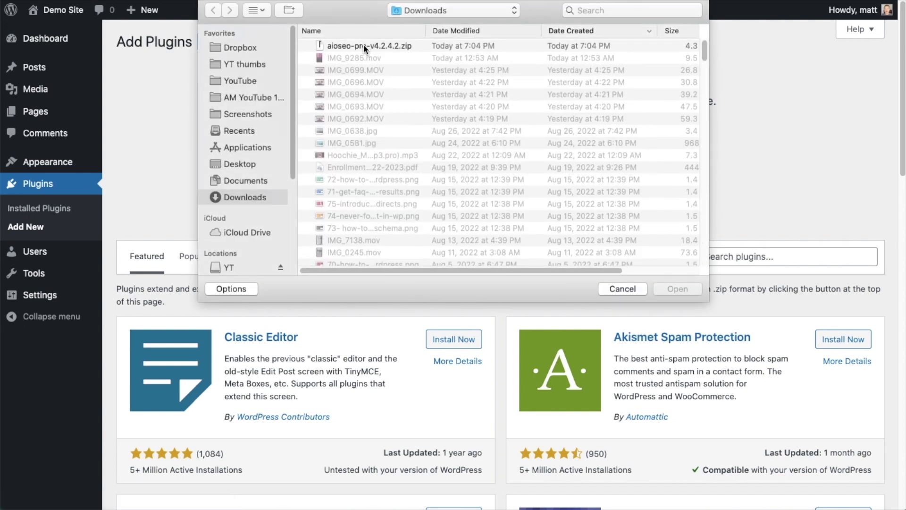
double_click(363, 46)
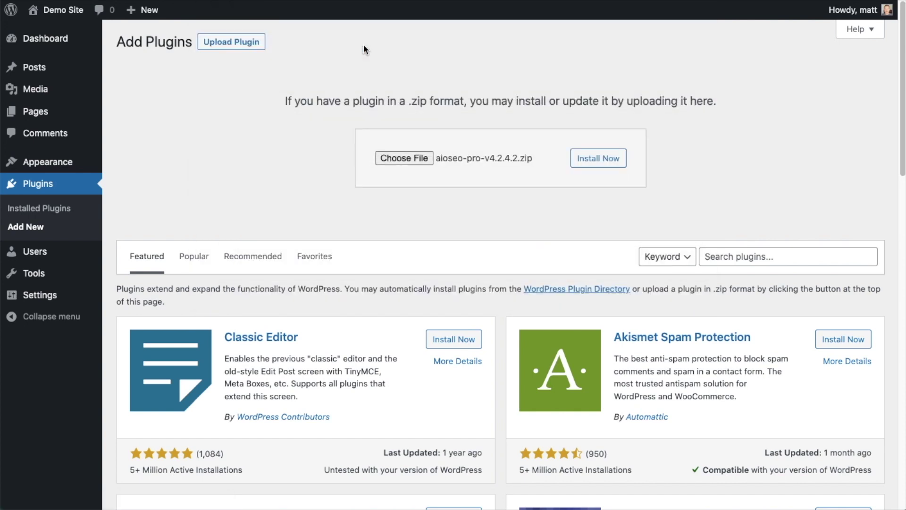
click(586, 163)
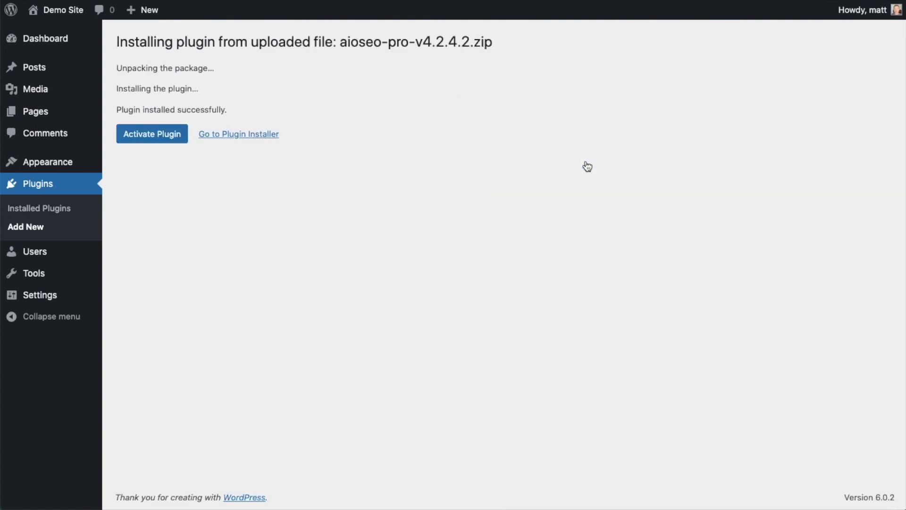
click(147, 134)
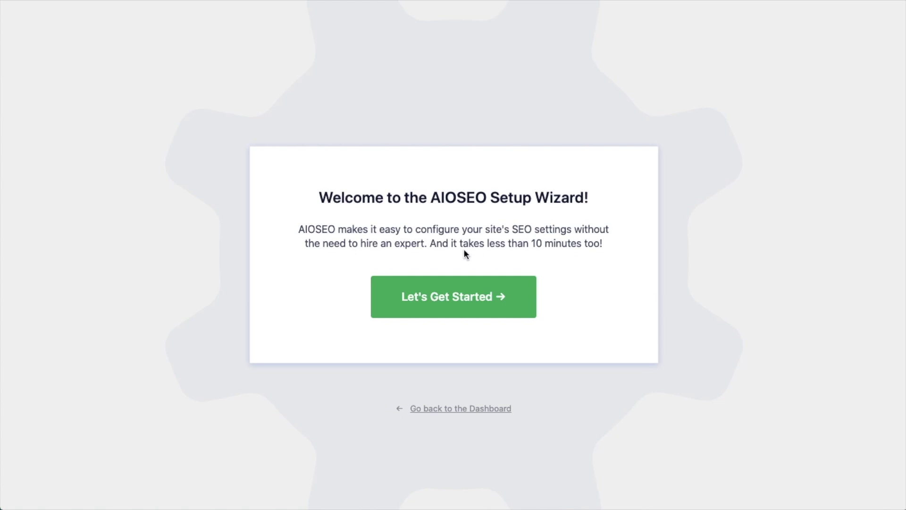
Leave the AIOSEO setup wizard for the dashboard and open the license key settings
click(460, 413)
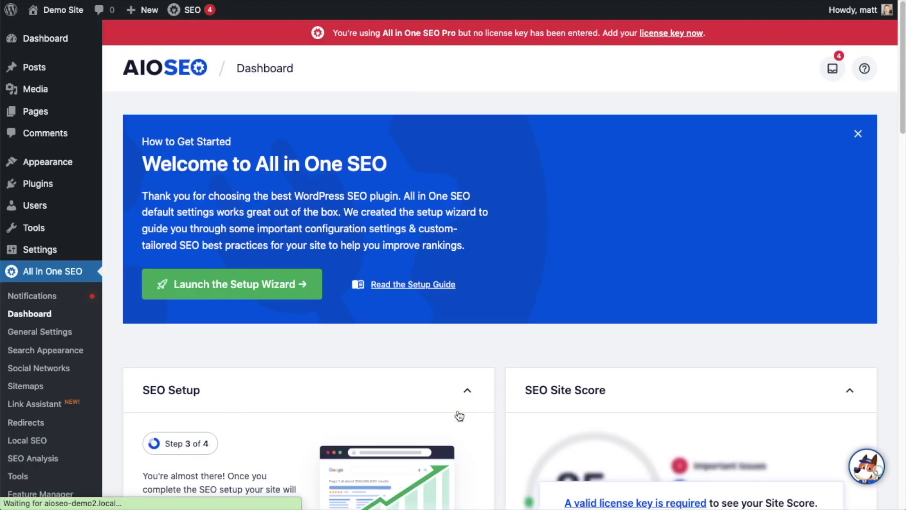
scroll(500, 236, down, 7)
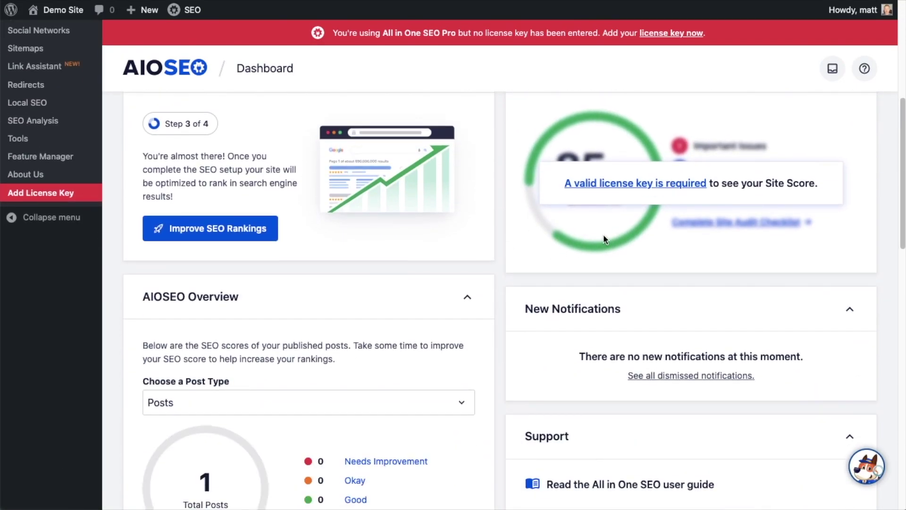
click(624, 187)
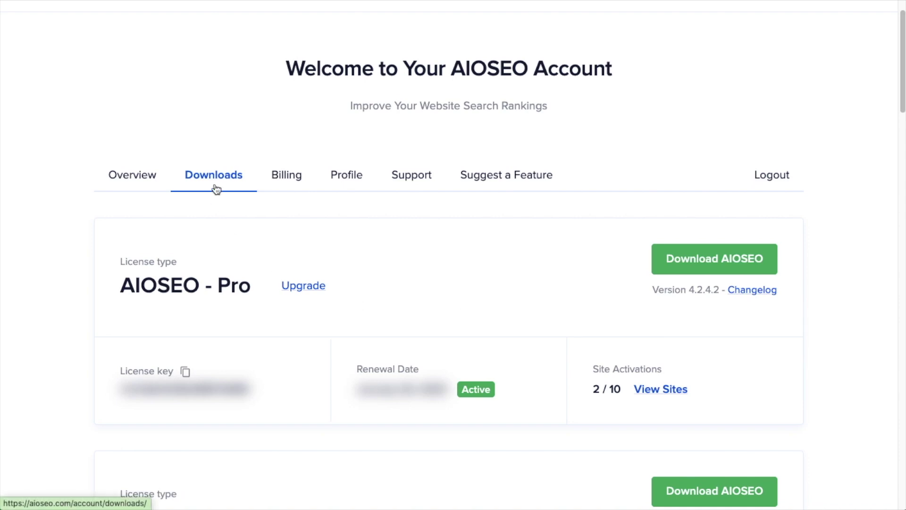
Copy the license key from the AIOSEO account, paste it into the plugin's License Key field, connect it and save the changes
click(185, 372)
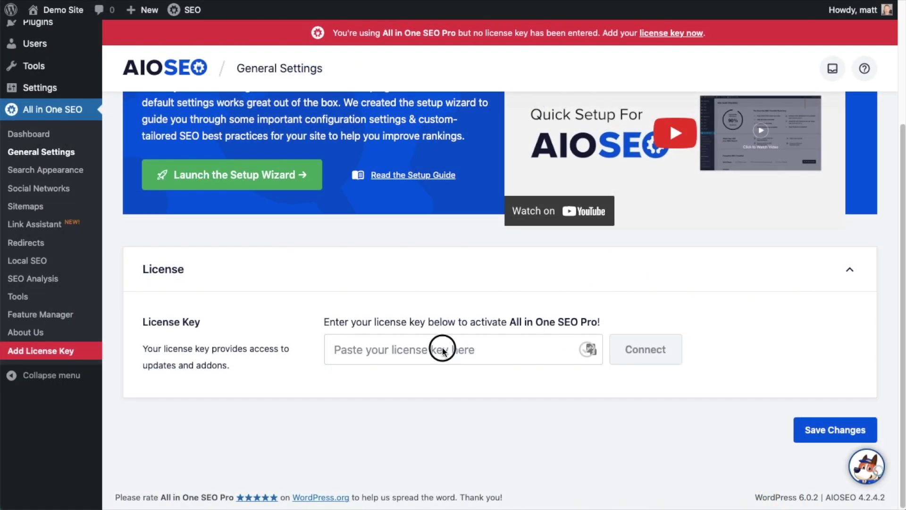
click(410, 348)
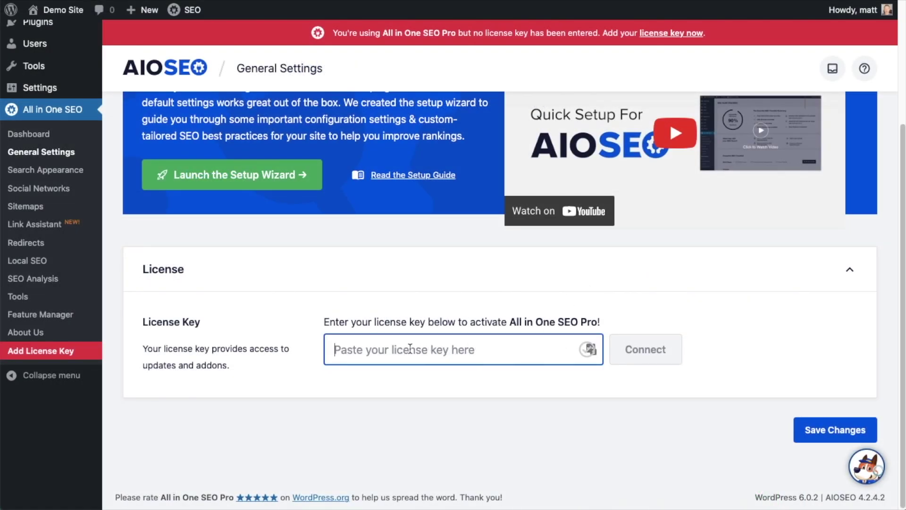
key(ctrl+v)
click(652, 349)
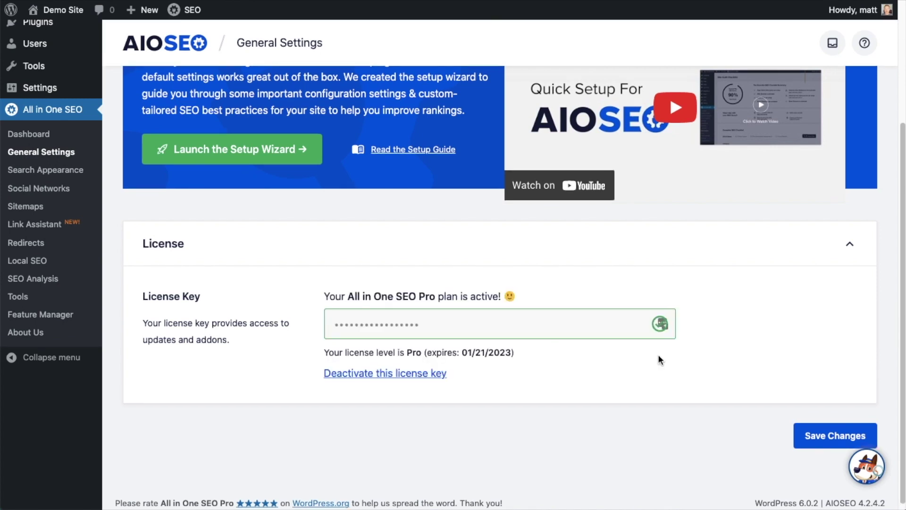
click(840, 434)
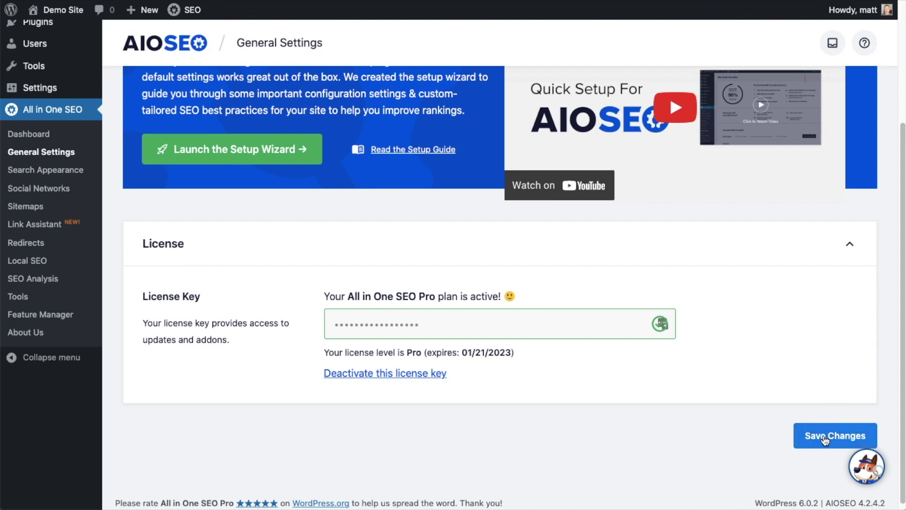
Open the post "The Best WordPress Image Compression Plugins" for editing from the list of all posts
scroll(825, 440, up, 5)
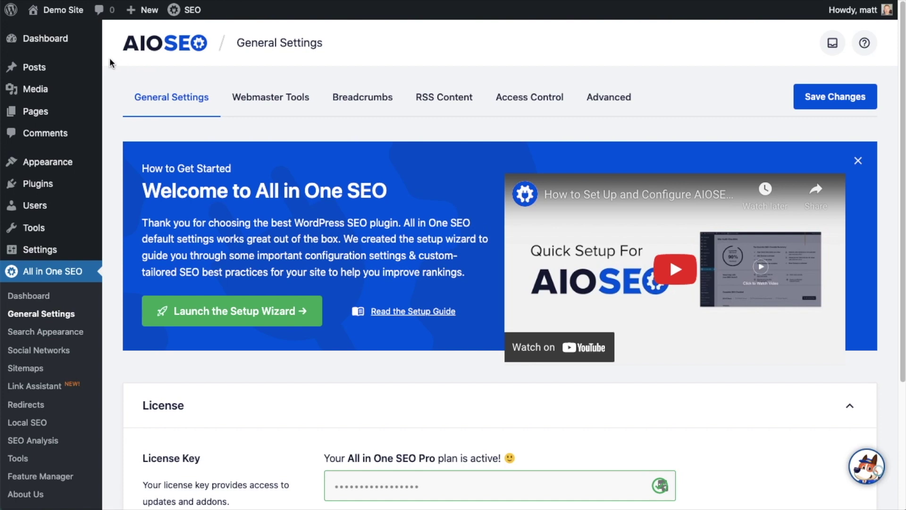
click(52, 47)
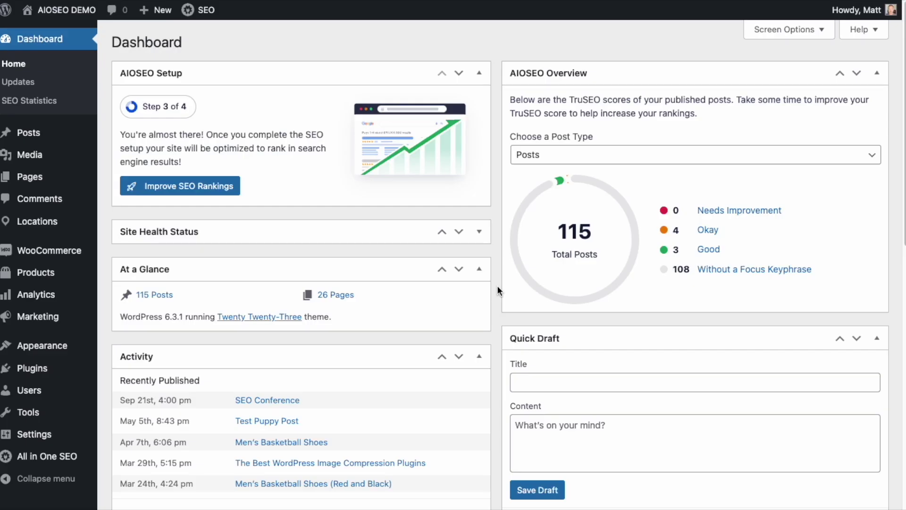
click(39, 135)
scroll(291, 313, down, 3)
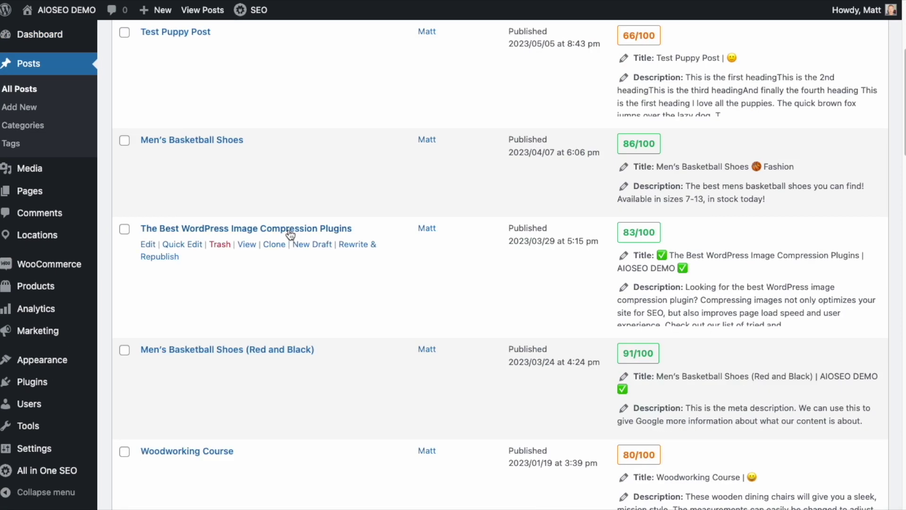
click(290, 229)
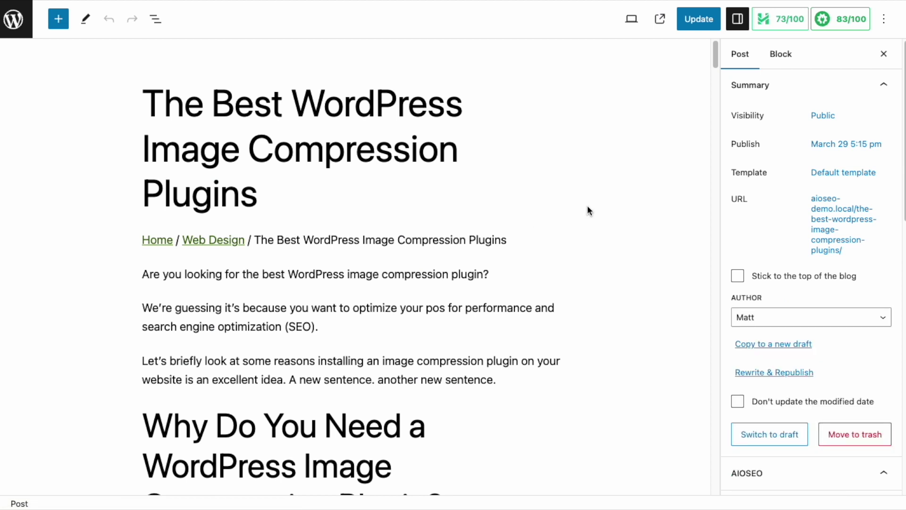
Show the post's AIOSEO General settings and expand the Readability analysis down to the Flesch reading ease check
click(832, 21)
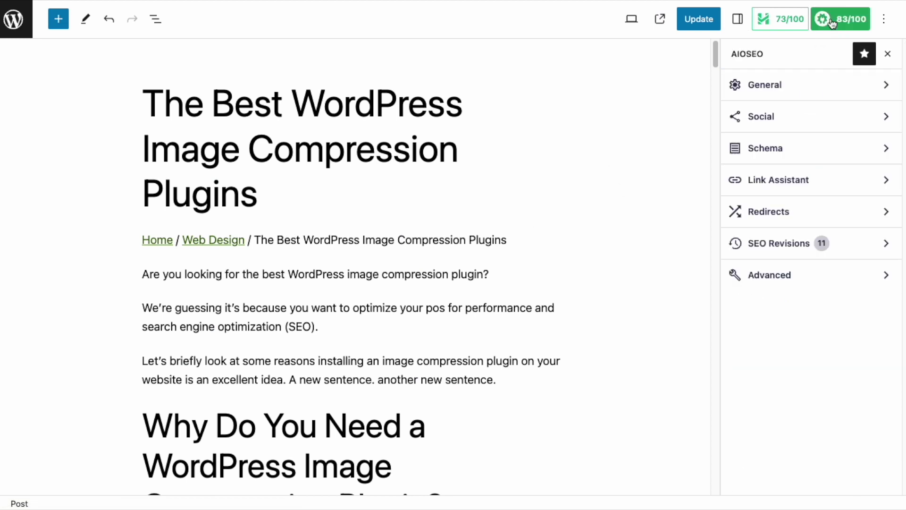
click(787, 85)
scroll(812, 229, down, 1)
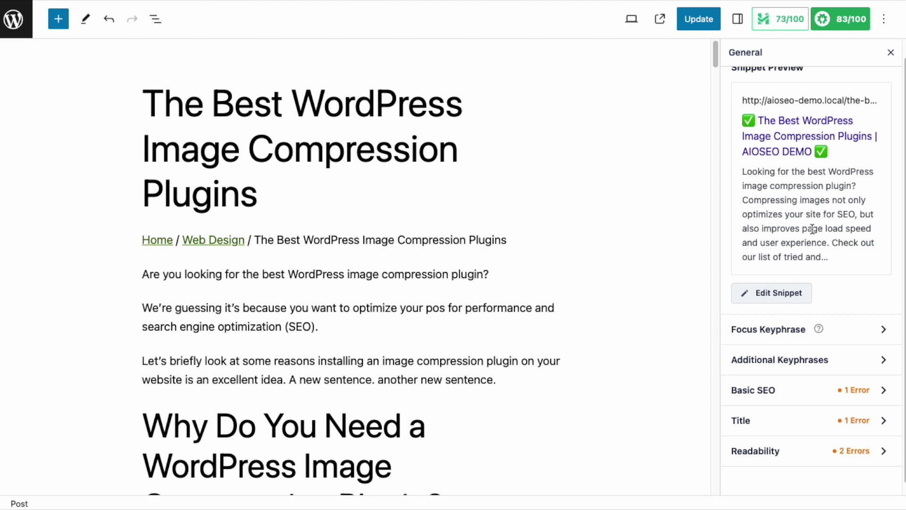
click(760, 433)
scroll(786, 285, down, 6)
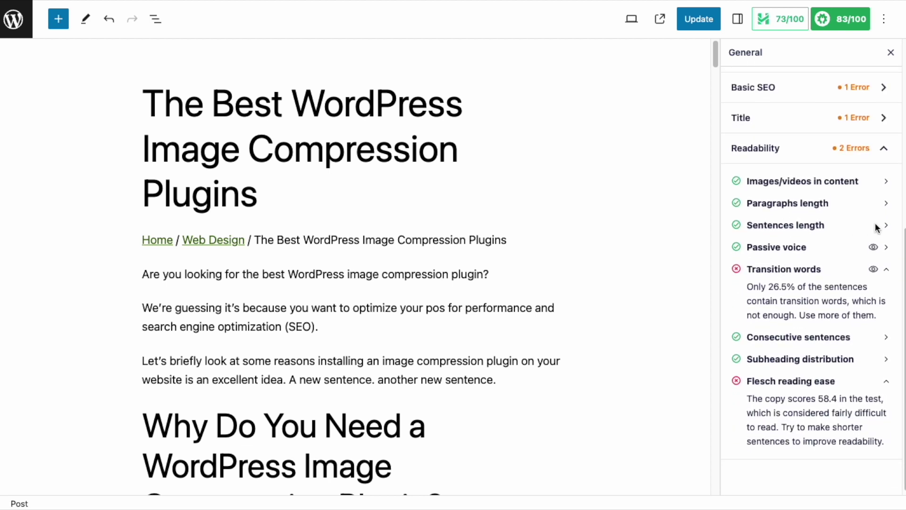
Expand the Sentences length check in the Readability analysis and examine its feedback
click(886, 228)
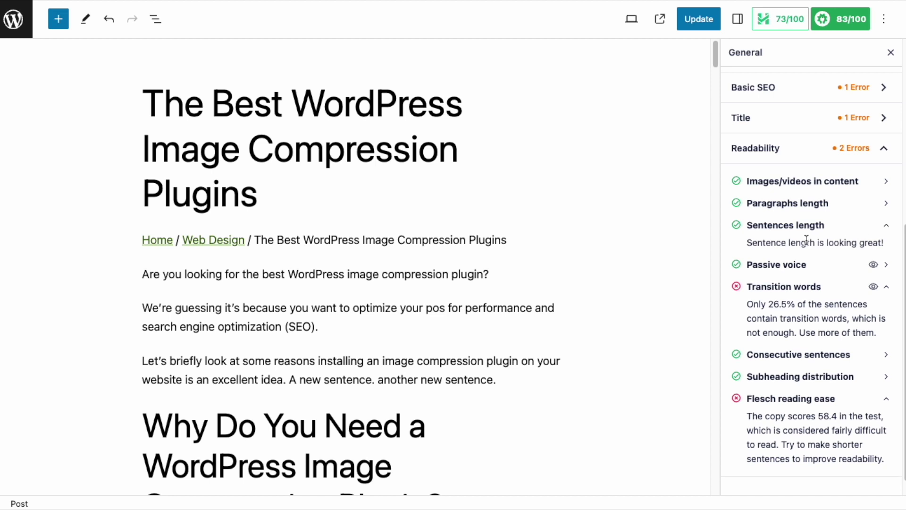
drag(743, 242, 884, 243)
scroll(858, 245, down, 1)
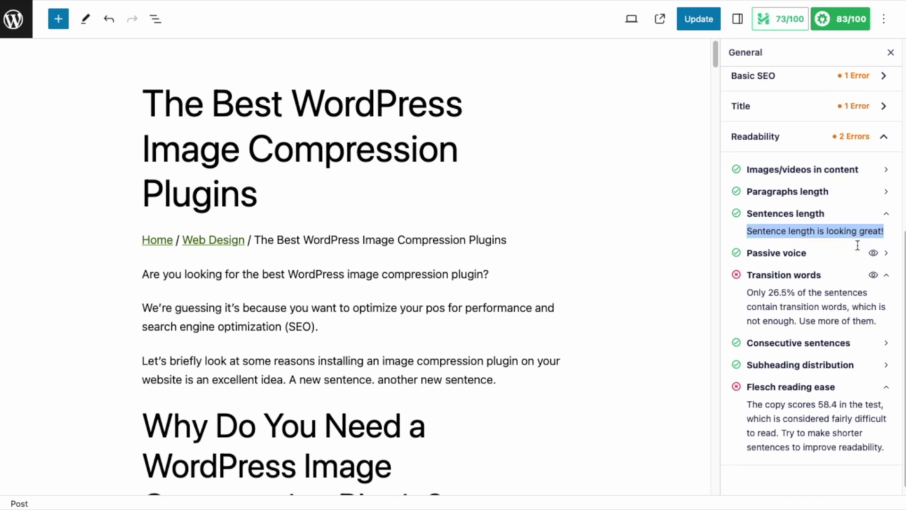
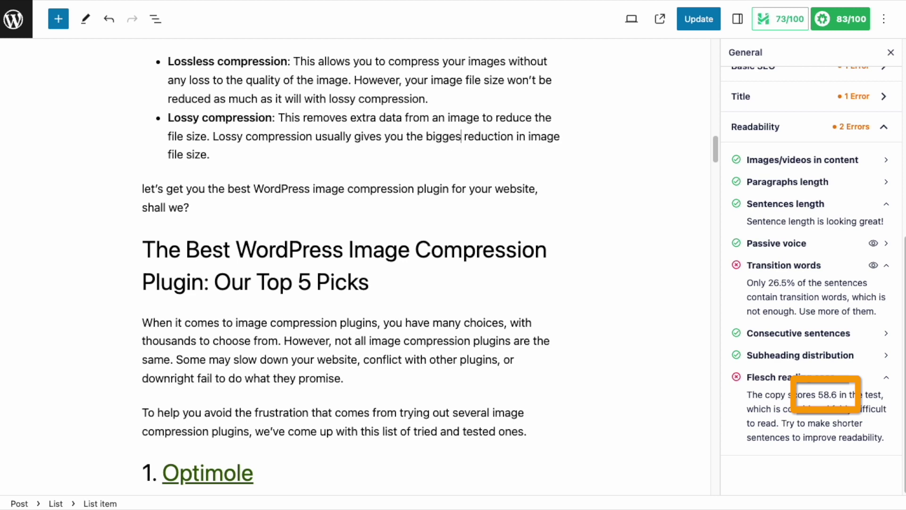
Simplify the post's wording by replacing one word with "just" and changing "only downside" to "only problem" in the Optimole section
scroll(192, 170, down, 5)
drag(194, 169, 145, 171)
text(just)
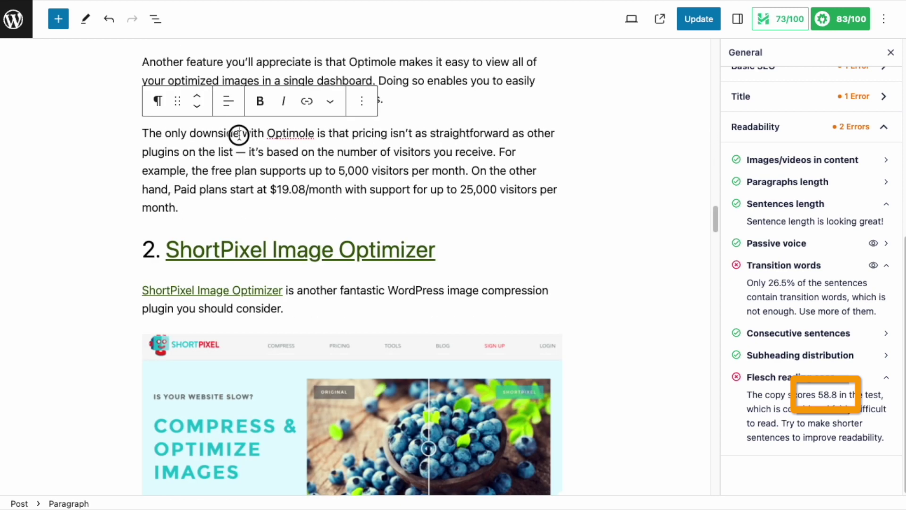
drag(238, 135, 166, 132)
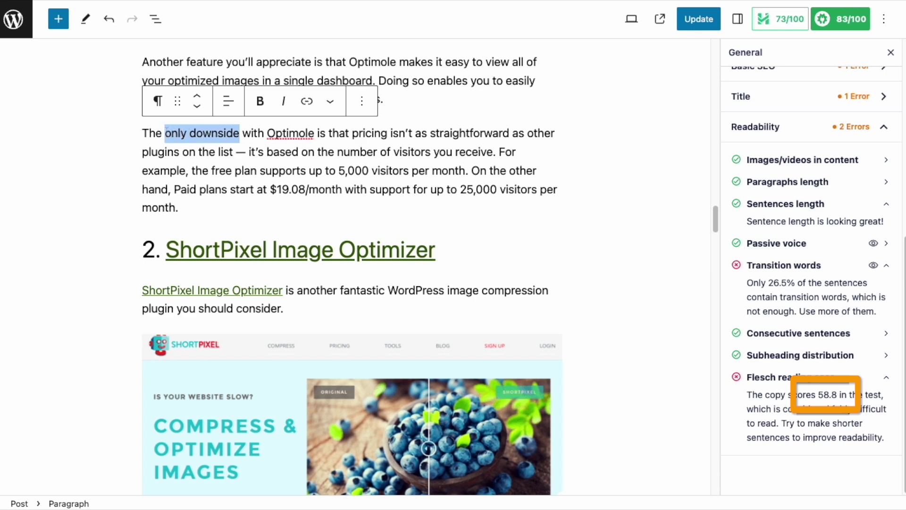
text(only problem)
In the ShortPixel section, change the feature list's introduction to "Some of the ShortPixel features are:" and "annually" to "every year"
scroll(299, 119, down, 10)
drag(298, 121, 307, 138)
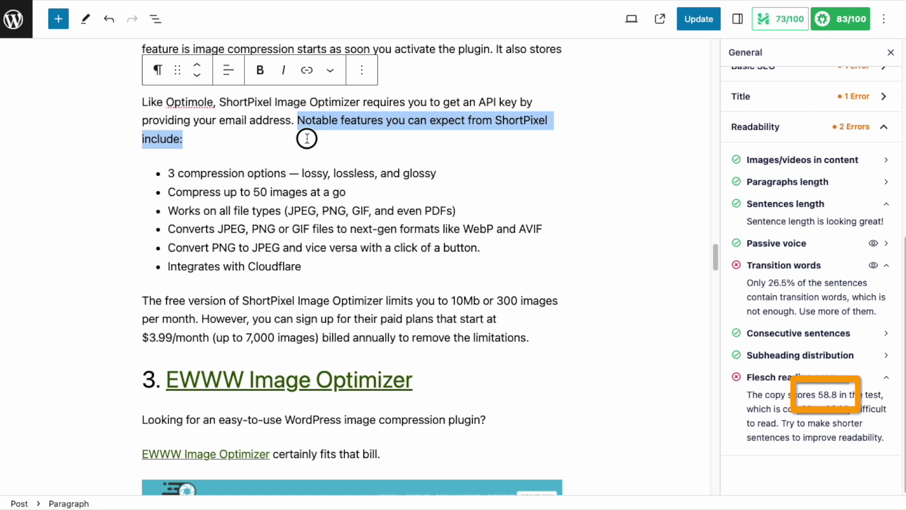
drag(307, 138, 307, 138)
text(Some of the ShortPixel features are:)
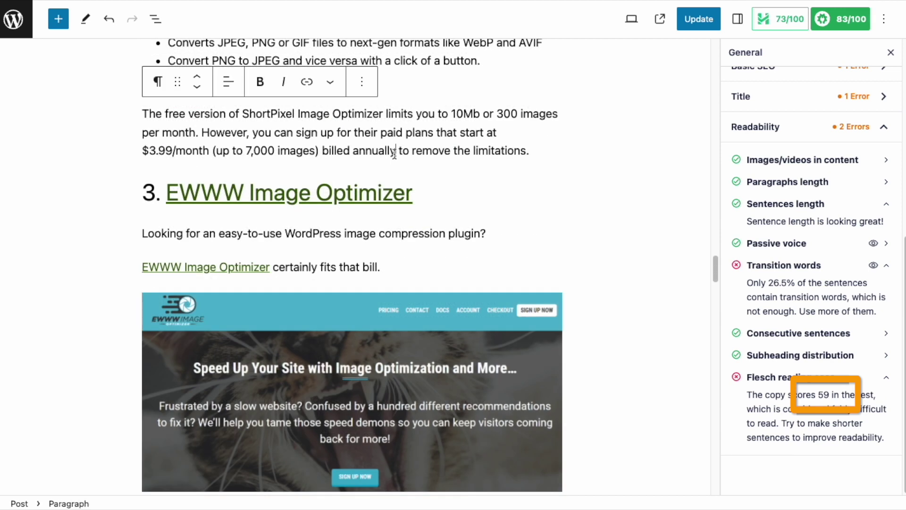
drag(394, 151, 355, 151)
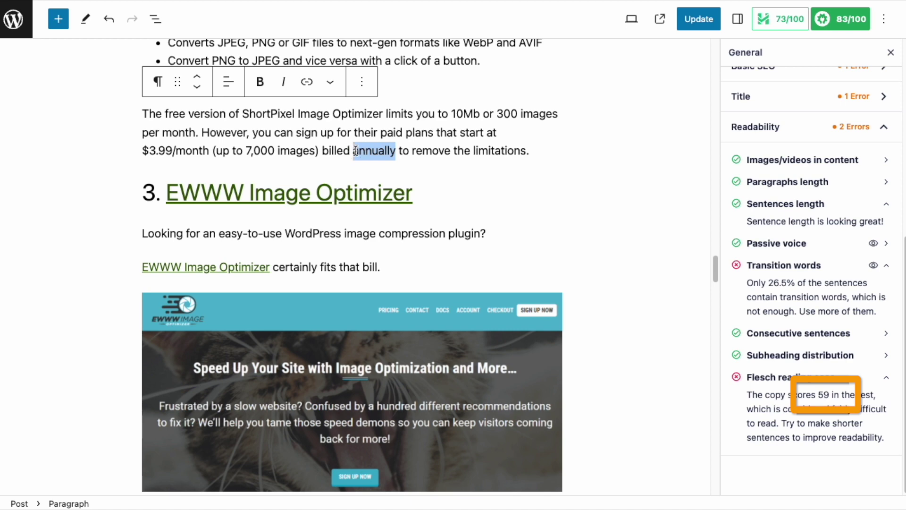
text(every 12 months)
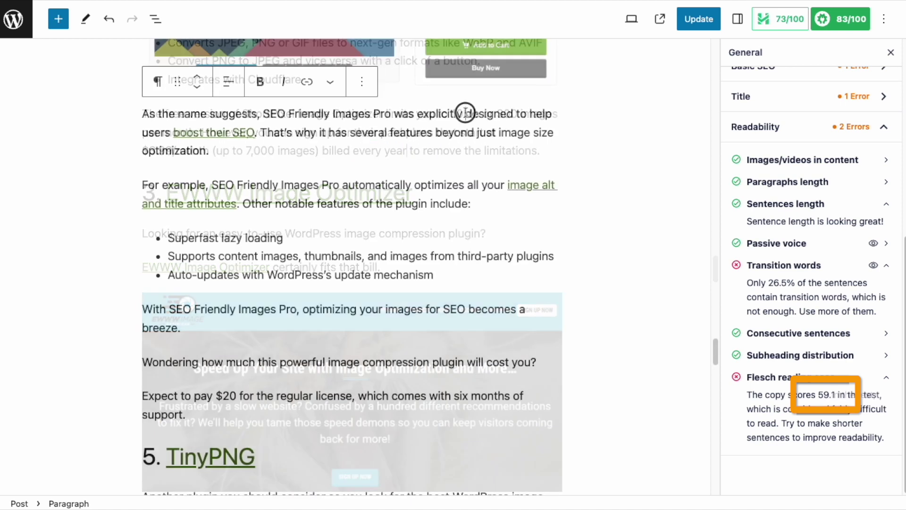
Simplify "explicitly" in the SEO Friendly Images Pro section and replace ", allowing for" with ". This allows for" in the TinyPNG section
drag(465, 113, 417, 113)
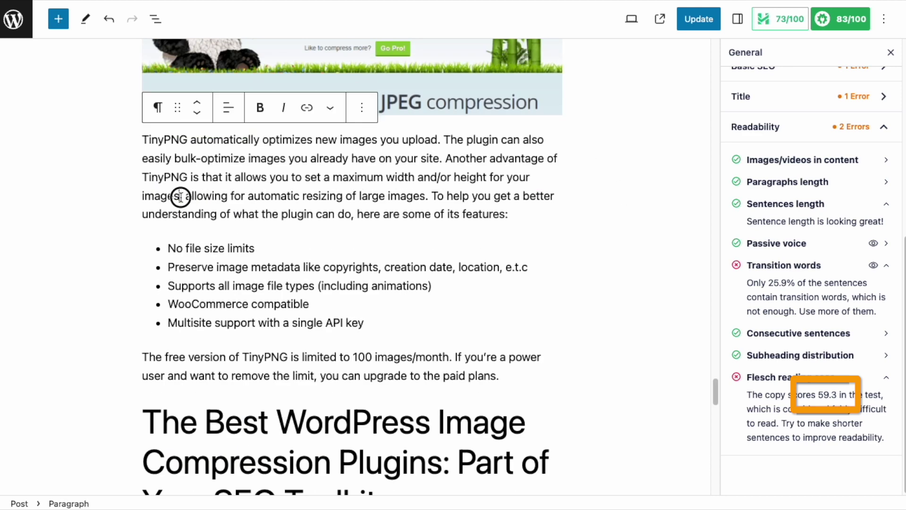
drag(180, 196, 247, 197)
text(. Thi)
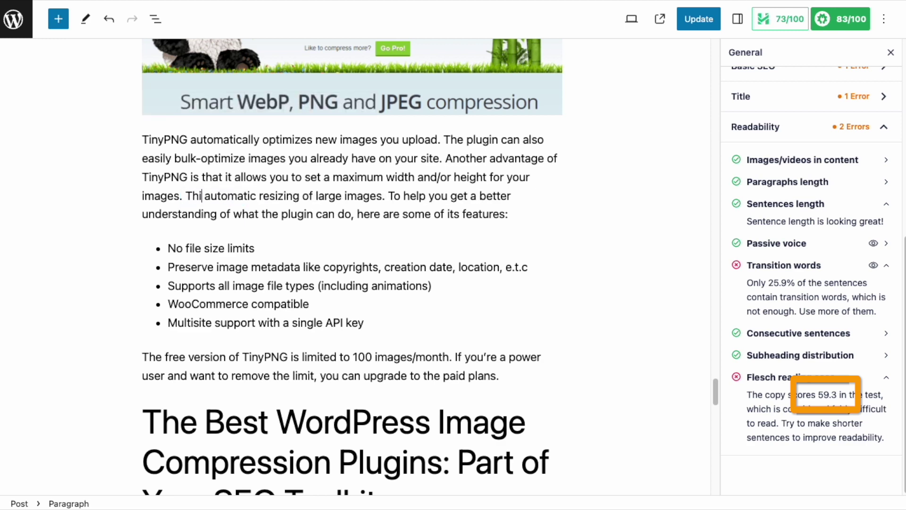
text(s allows for)
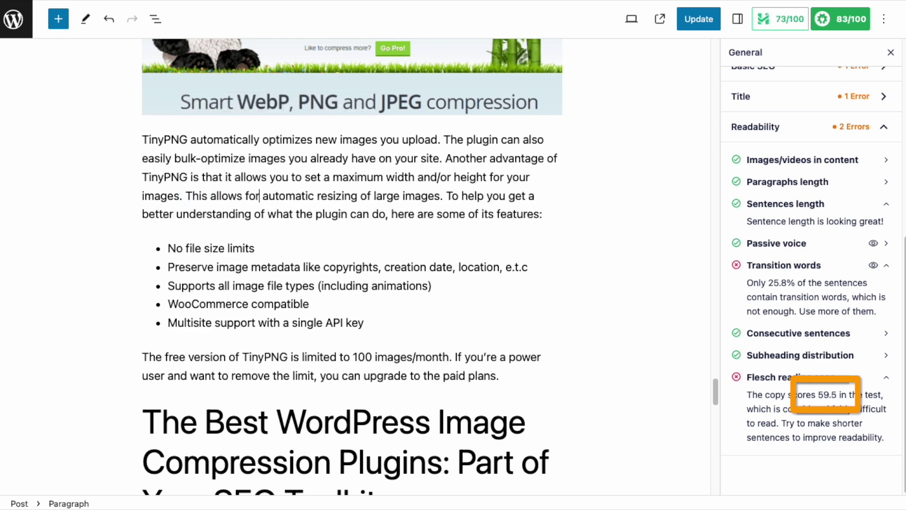
In the post's conclusion, replace "— what with Google prioritizing" with ". Google prioritizes" and "aspect" with "part"
drag(359, 85, 527, 79)
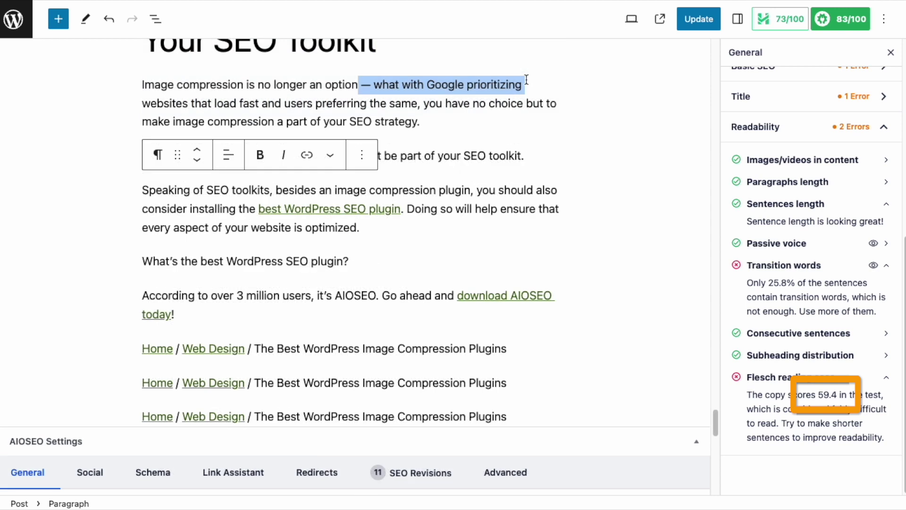
text(. Google prioritizes)
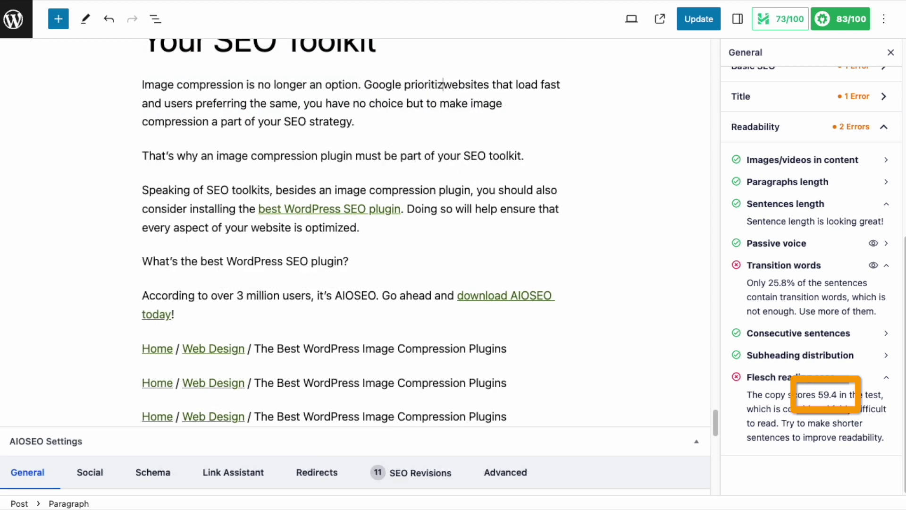
scroll(207, 175, down, 2)
drag(208, 175, 176, 175)
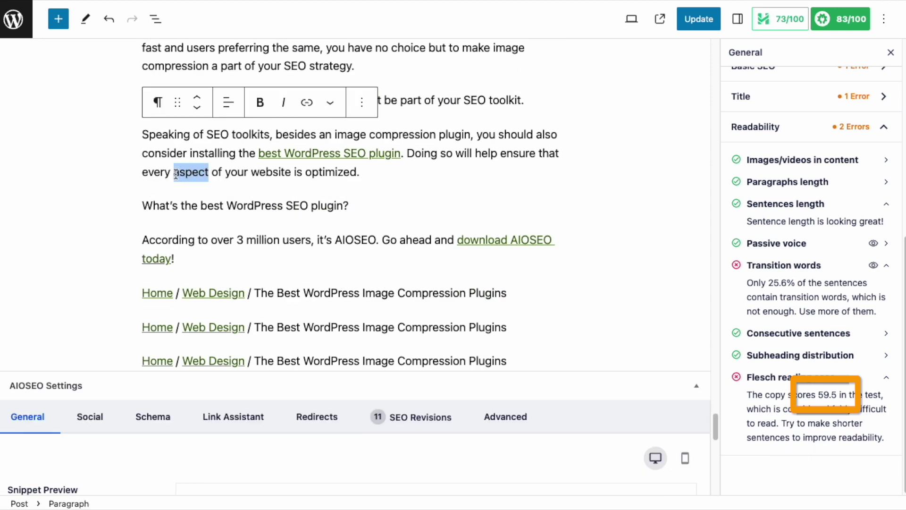
text(part)
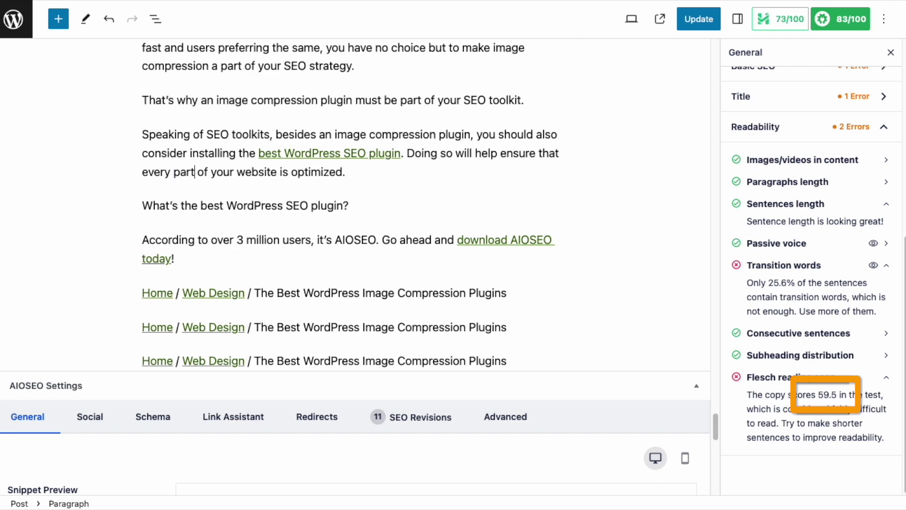
In the introduction's sentence about reasons for an image compression plugin, change "installing" to "to install"
click(319, 111)
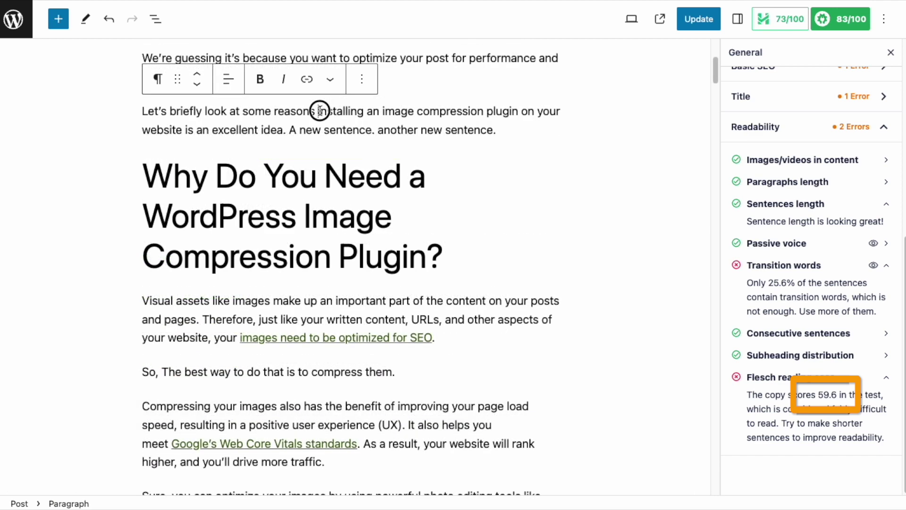
drag(320, 111, 361, 113)
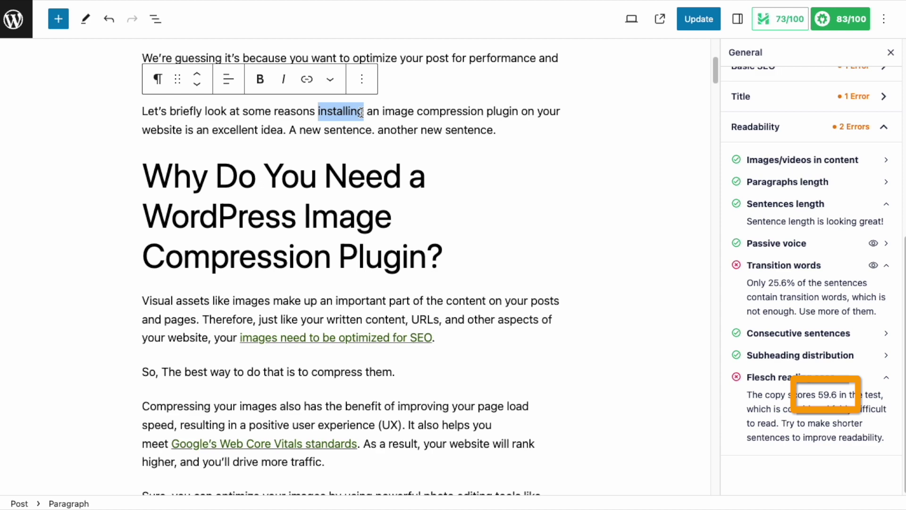
text(to instal)
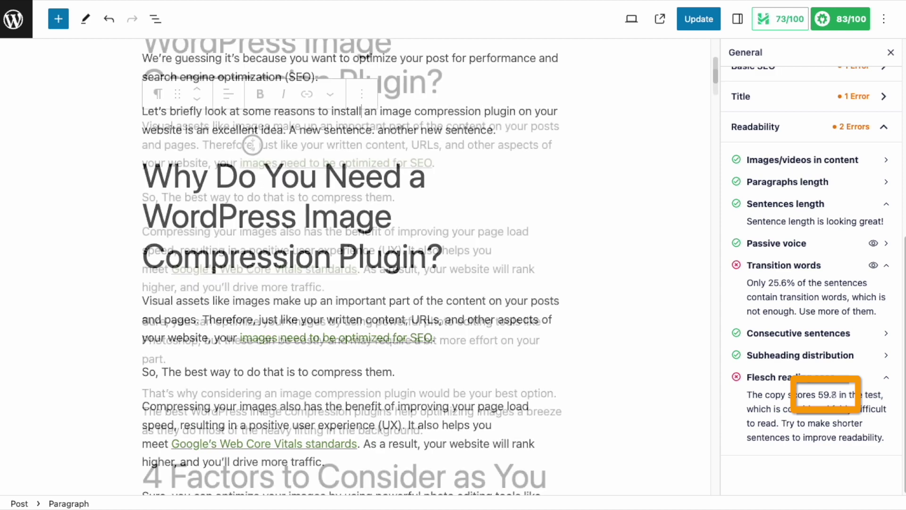
In the section on why an image compression plugin is needed, replace "Therefore" with "So" and "resulting" with "which results"
double_click(203, 144)
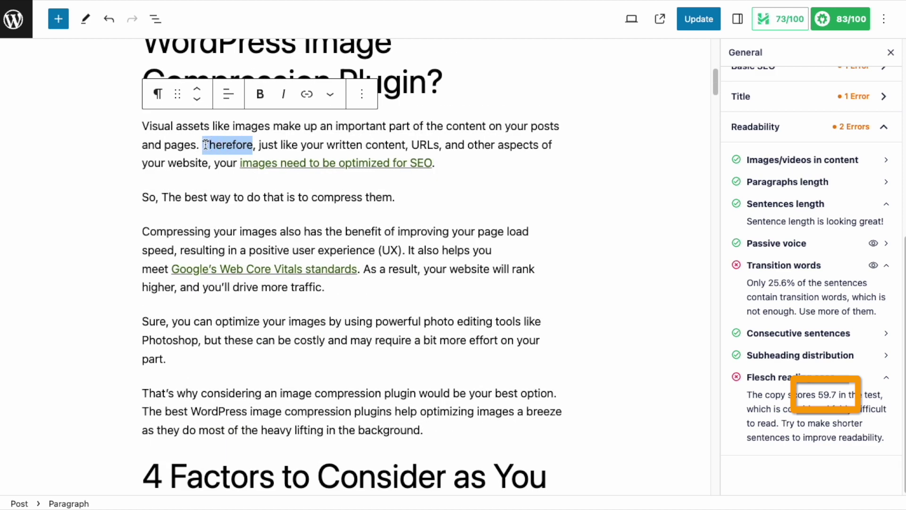
text(So)
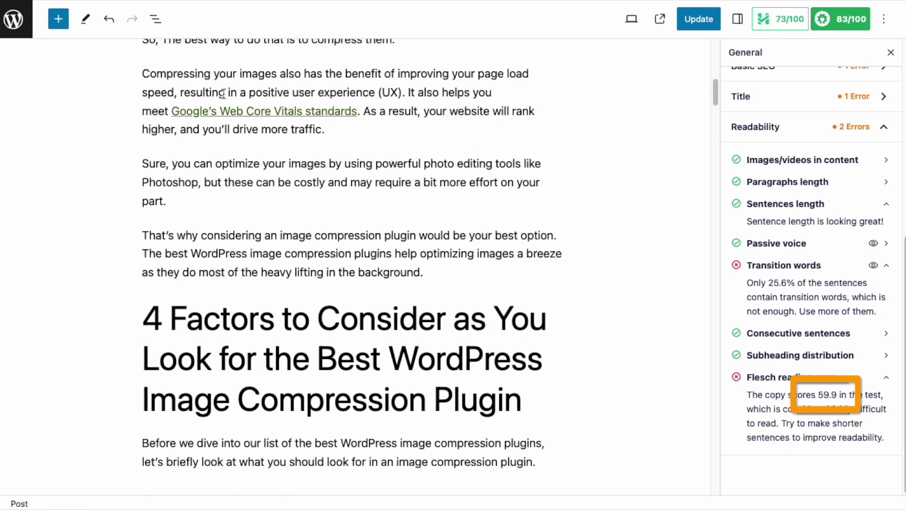
drag(224, 92, 182, 94)
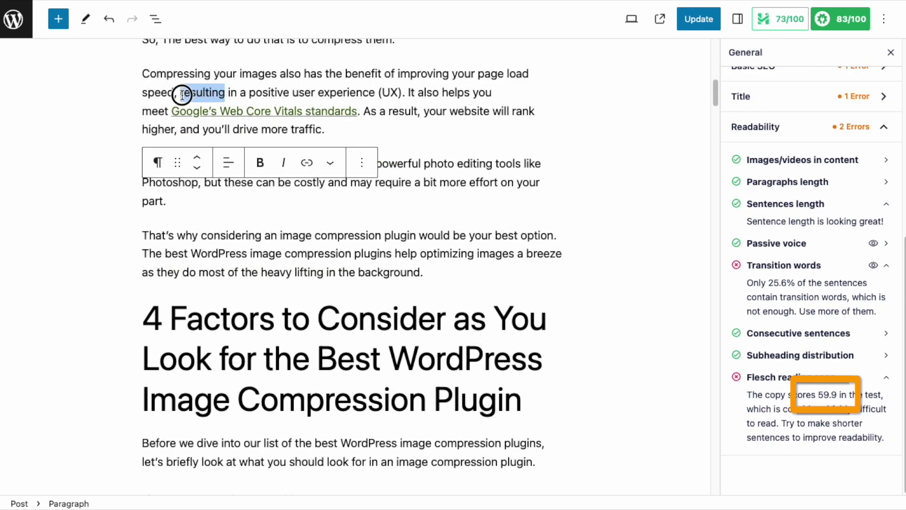
text(which results)
Expand the Flesch reading ease check in the Readability analysis and update the post
scroll(354, 236, down, 2)
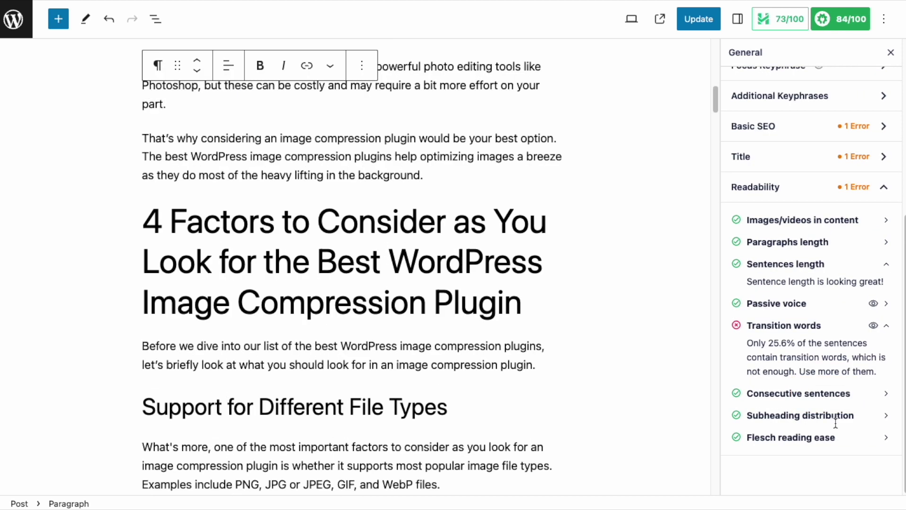
click(887, 437)
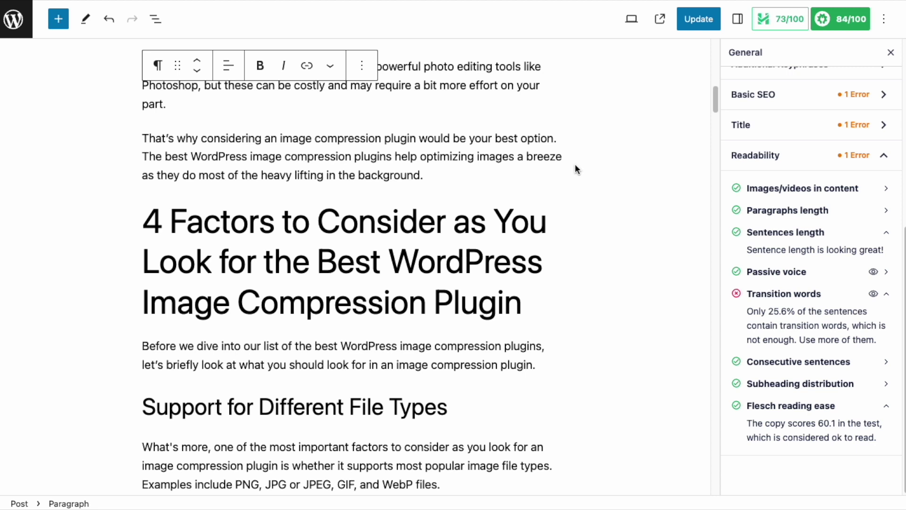
click(699, 20)
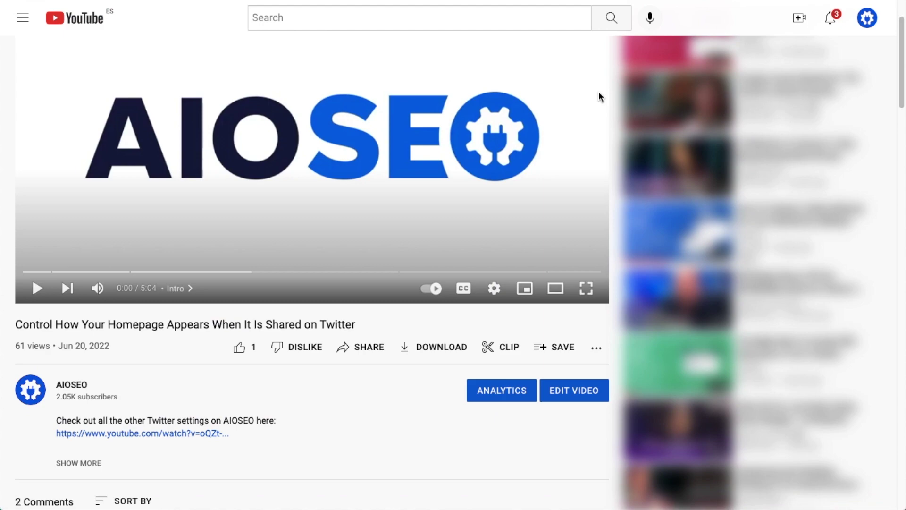
On the YouTube video page, expand the video's description and open the All In One SEO link under "Grab Your Copy"
scroll(598, 94, down, 5)
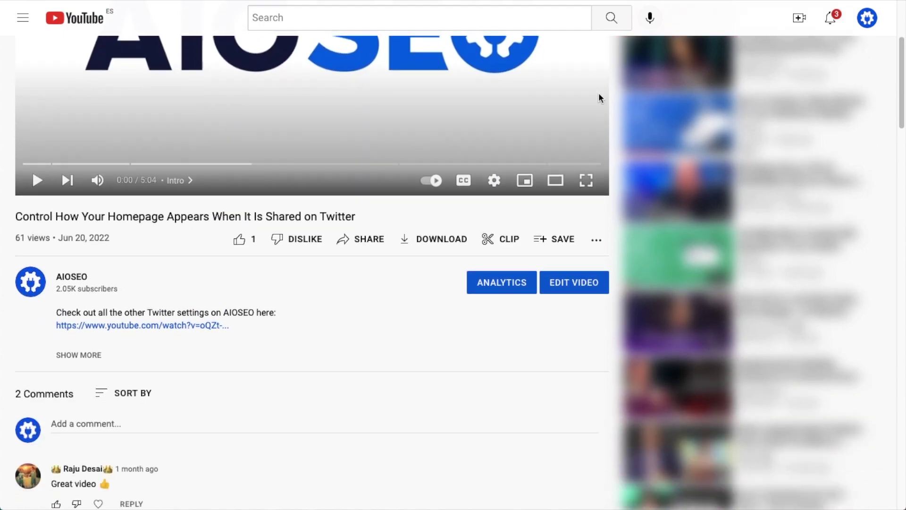
click(100, 311)
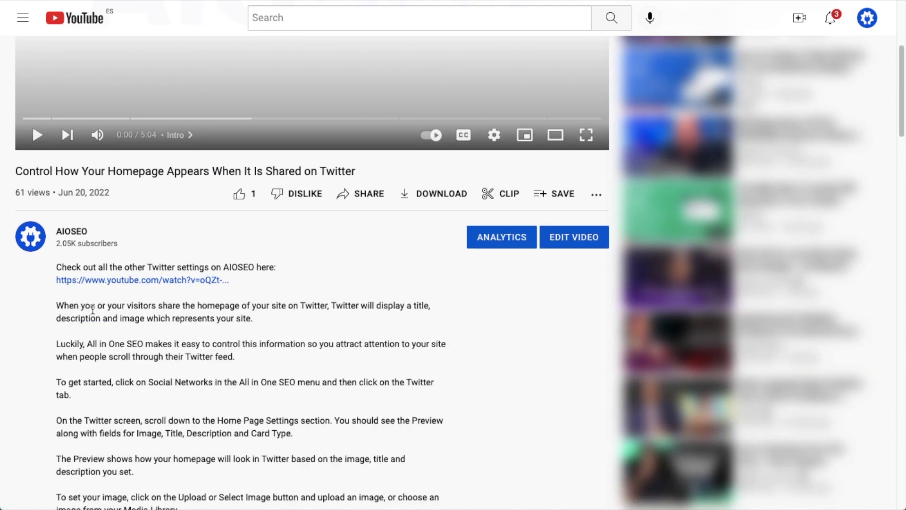
scroll(499, 302, down, 11)
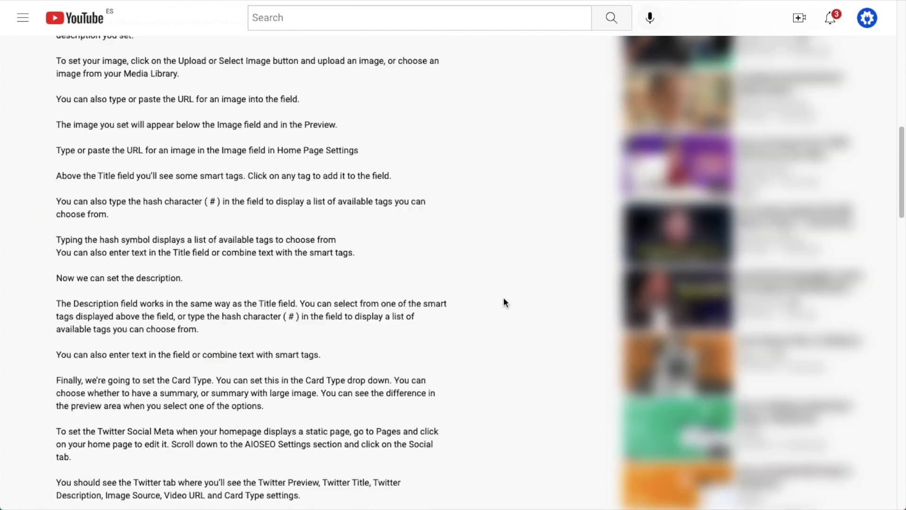
scroll(503, 298, down, 4)
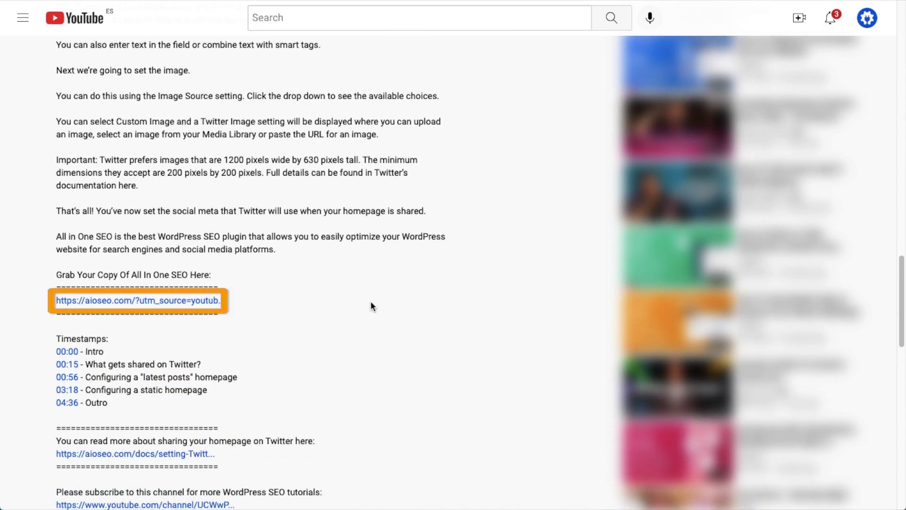
click(200, 304)
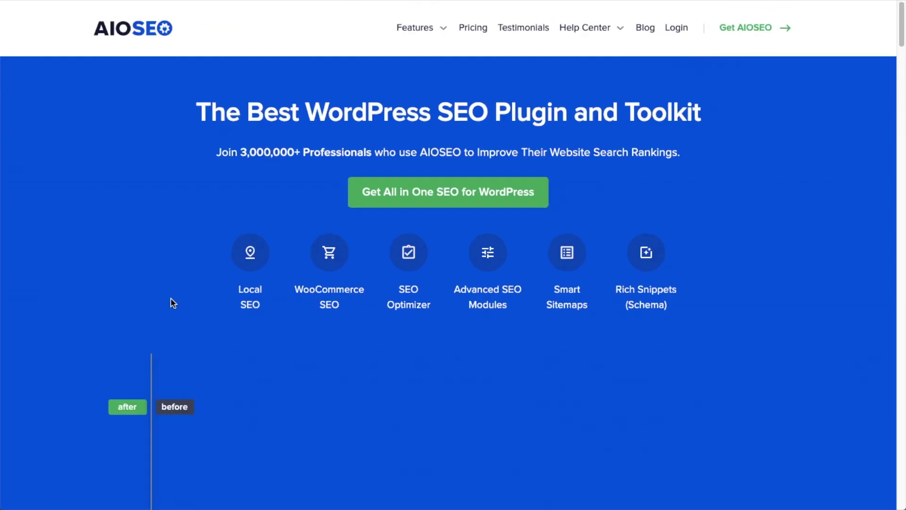